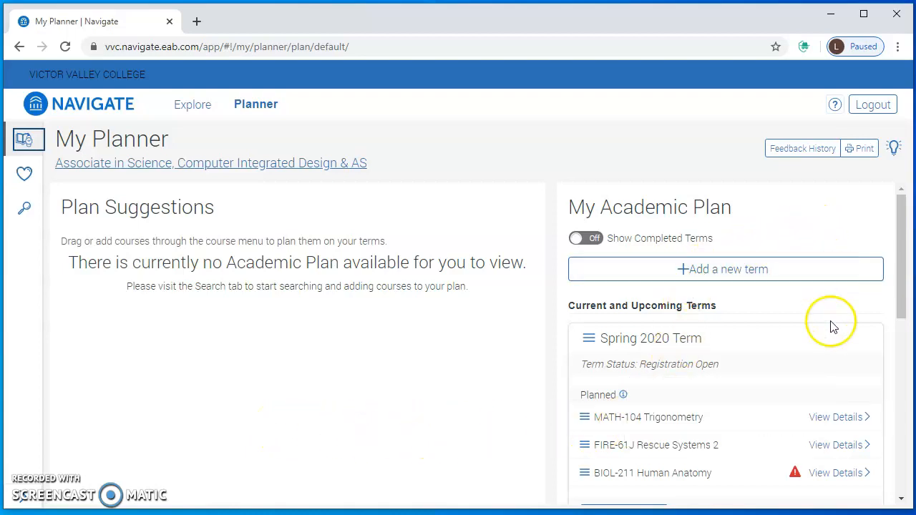
# Search the course catalogue for the course code PSYC-101.
pyautogui.moveTo(903, 247); pyautogui.dragTo(903, 375)
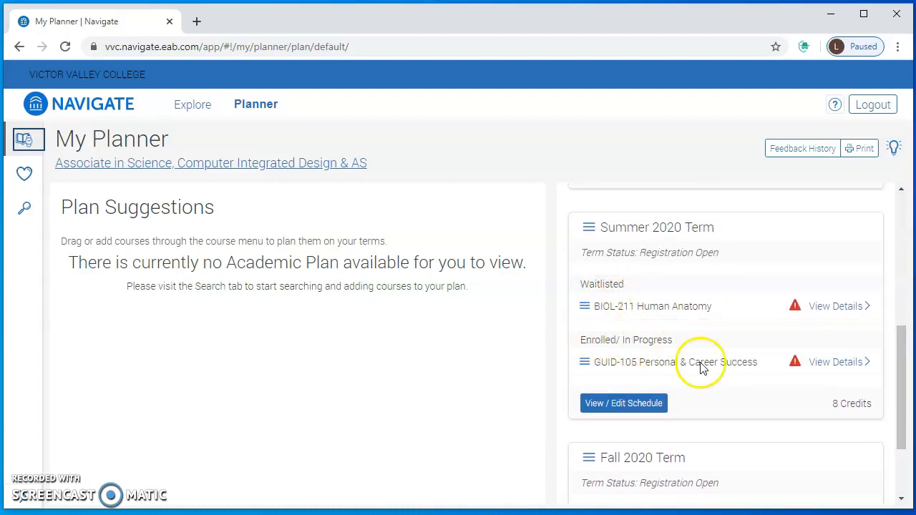
pyautogui.moveTo(899, 380)
pyautogui.mouseDown()
pyautogui.moveTo(902, 322)
pyautogui.moveTo(901, 390)
pyautogui.mouseUp()
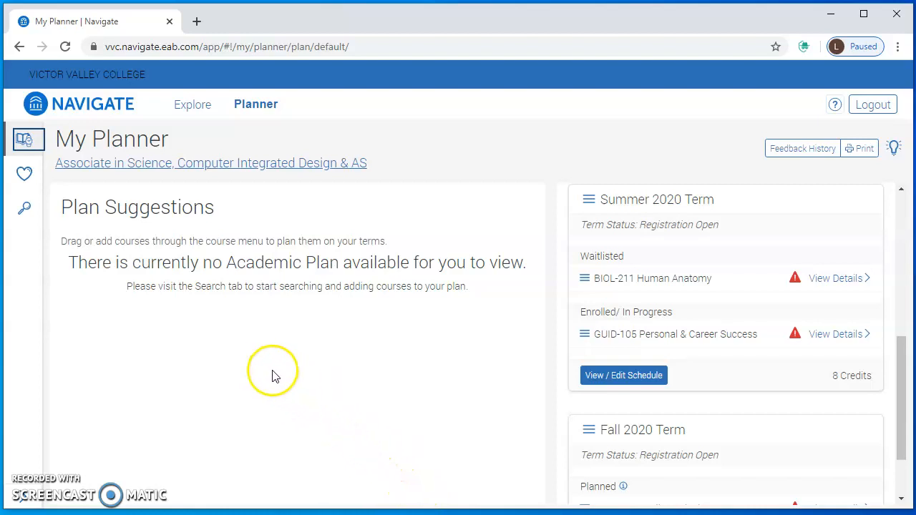
pyautogui.click(25, 208)
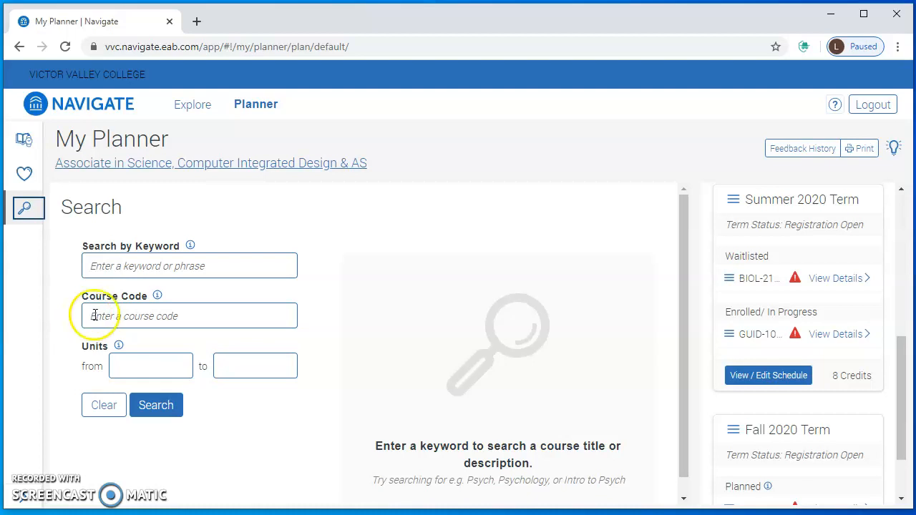
pyautogui.moveTo(162, 303)
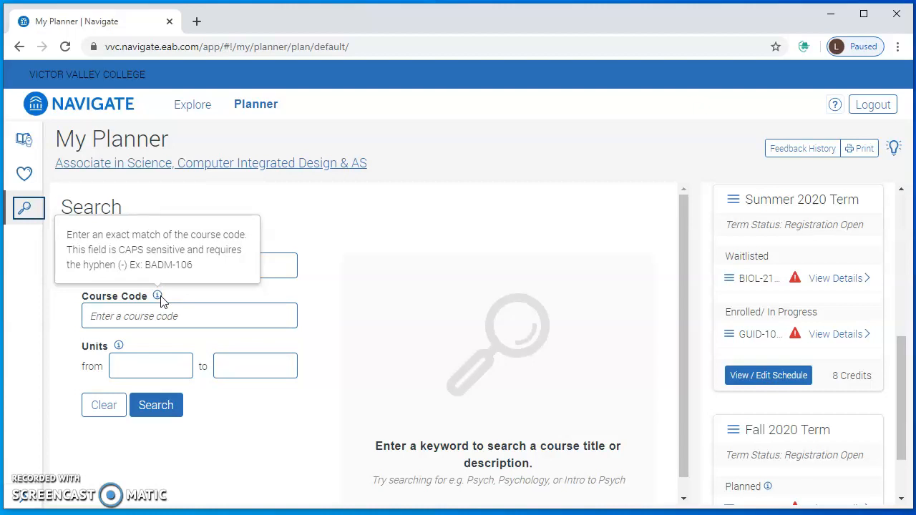
pyautogui.click(102, 315)
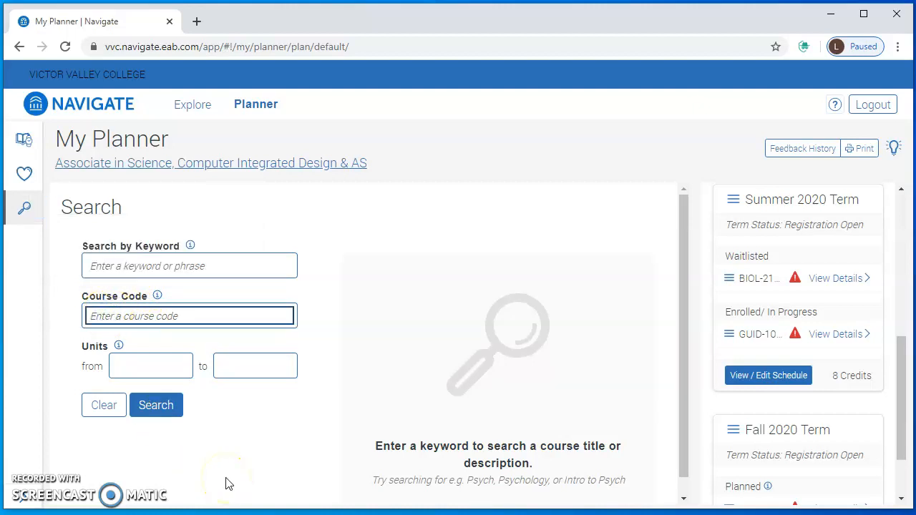
pyautogui.write('PSYC-101')
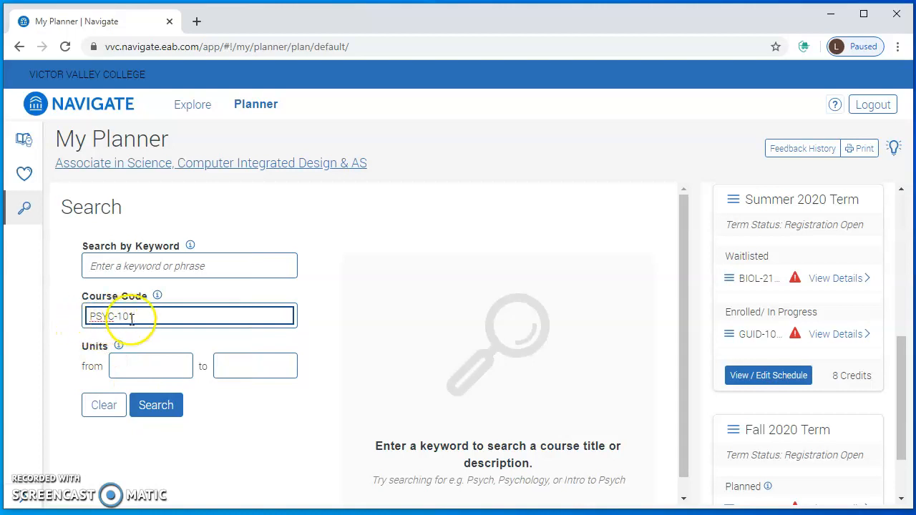
pyautogui.click(163, 402)
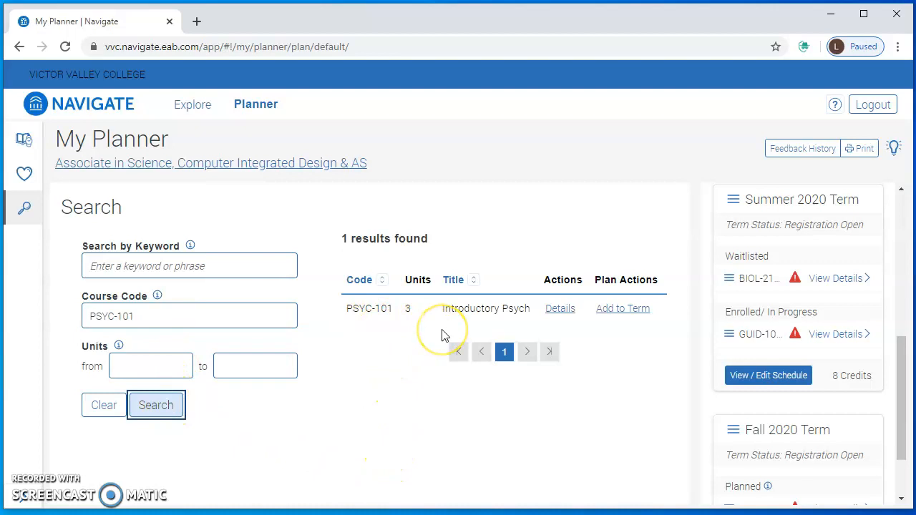
# Check the PSYC-101 Introductory Psych course details and add the course to the Fall 2020 Term.
pyautogui.click(560, 309)
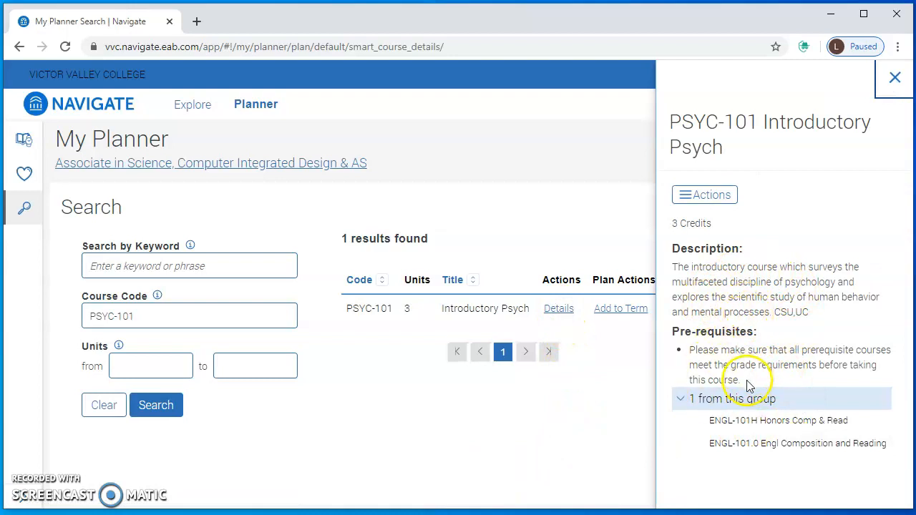
pyautogui.click(893, 81)
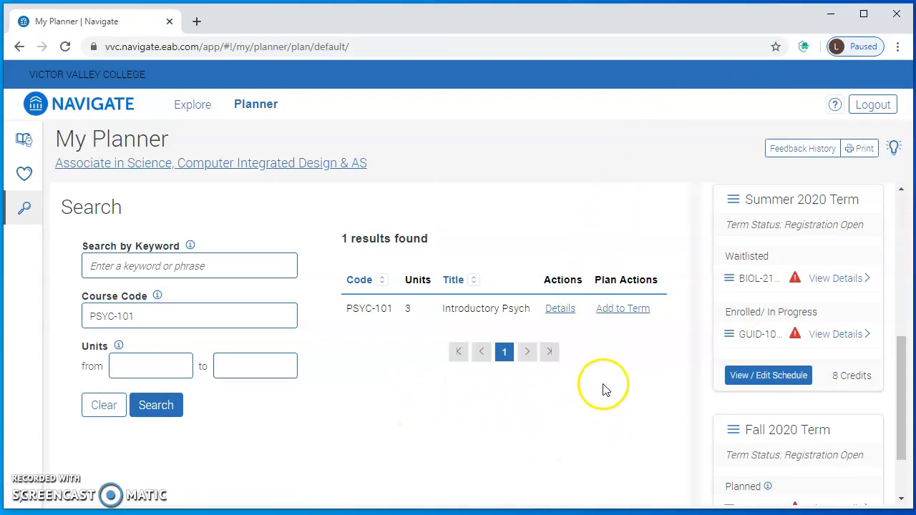
pyautogui.click(629, 314)
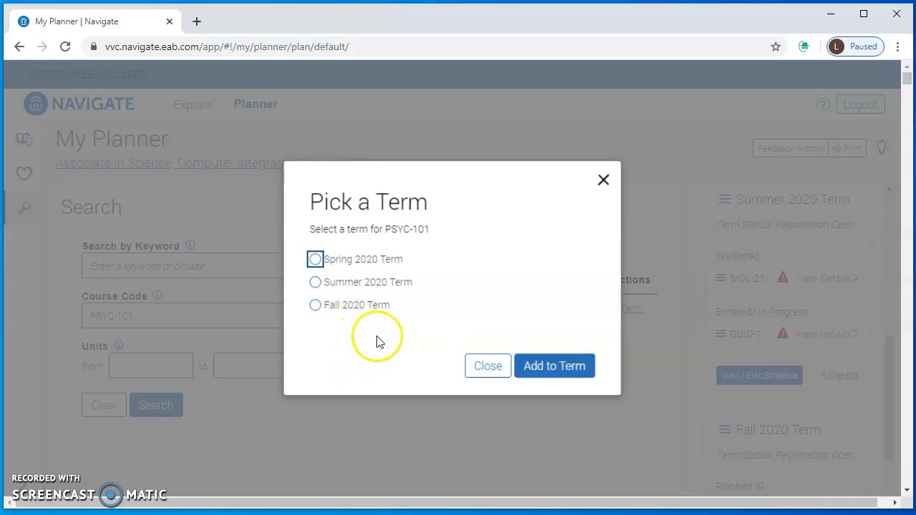
pyautogui.click(326, 308)
pyautogui.click(542, 365)
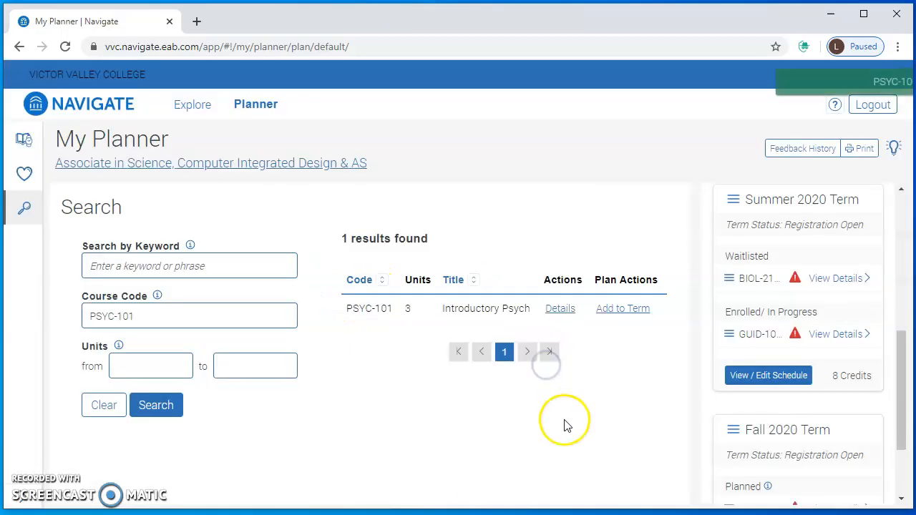
pyautogui.moveTo(902, 337); pyautogui.dragTo(897, 396)
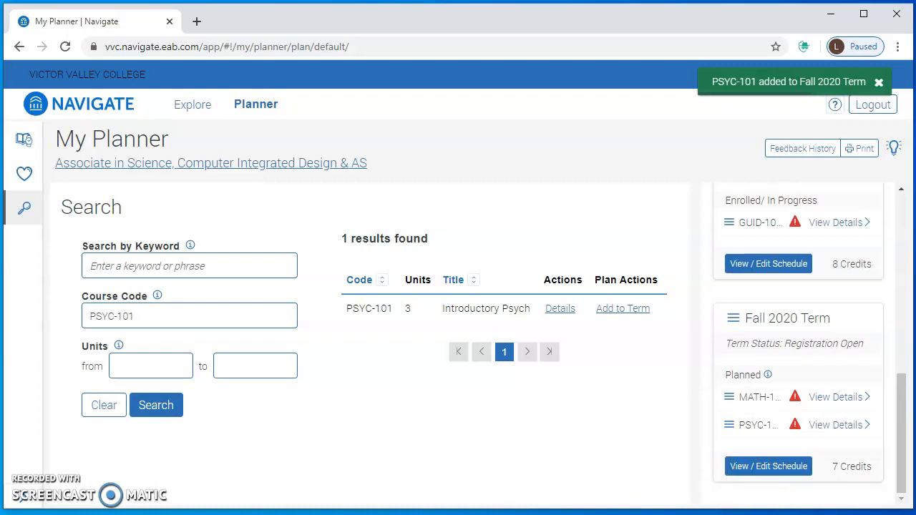
# Add the Spring 2021 Term as a new term in the academic plan.
pyautogui.moveTo(901, 427); pyautogui.dragTo(902, 253)
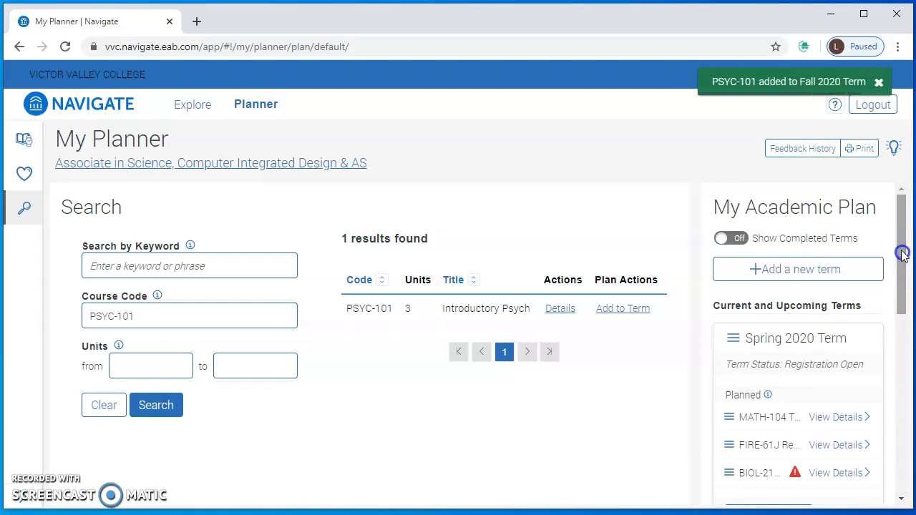
pyautogui.click(798, 271)
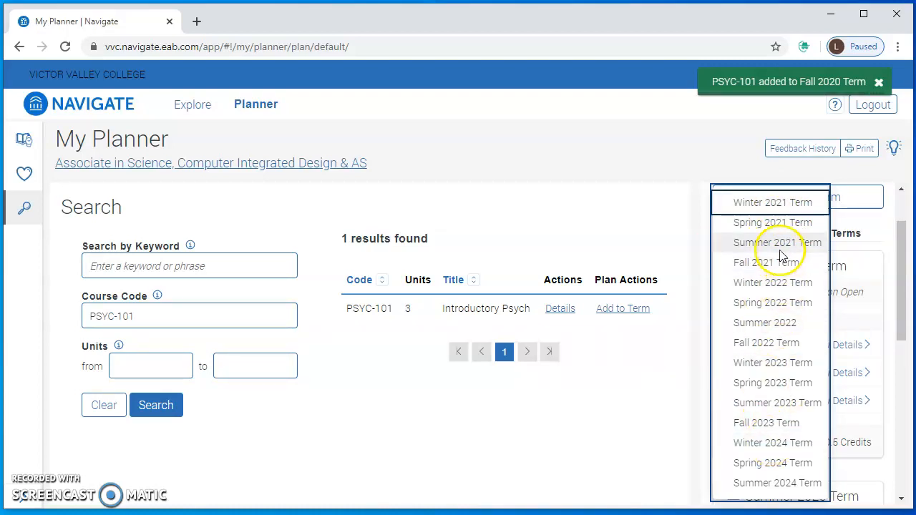
pyautogui.click(770, 224)
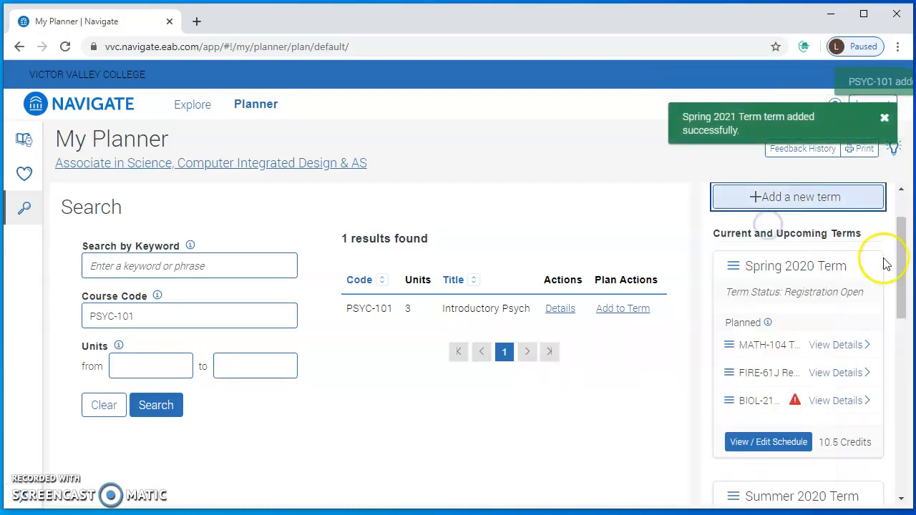
pyautogui.moveTo(903, 251); pyautogui.dragTo(888, 437)
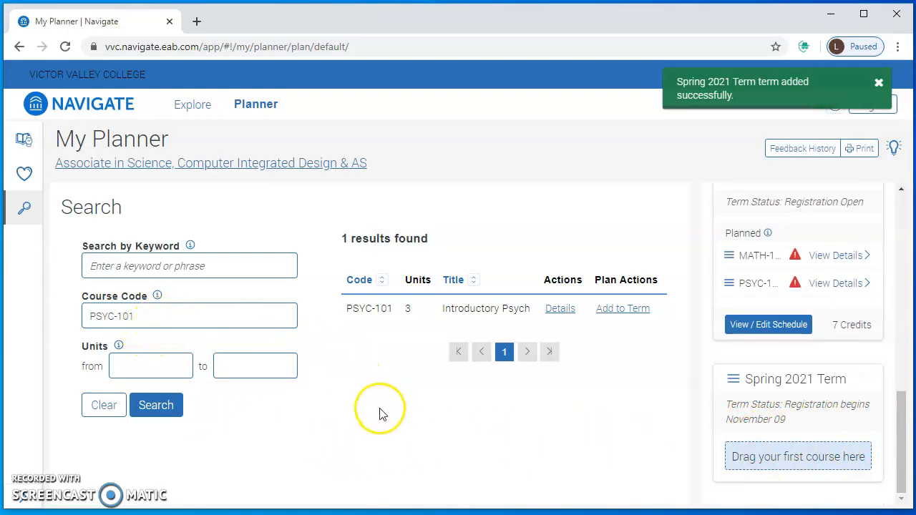
# Clear the course code and search the courses by the keyword "greece".
pyautogui.moveTo(116, 344)
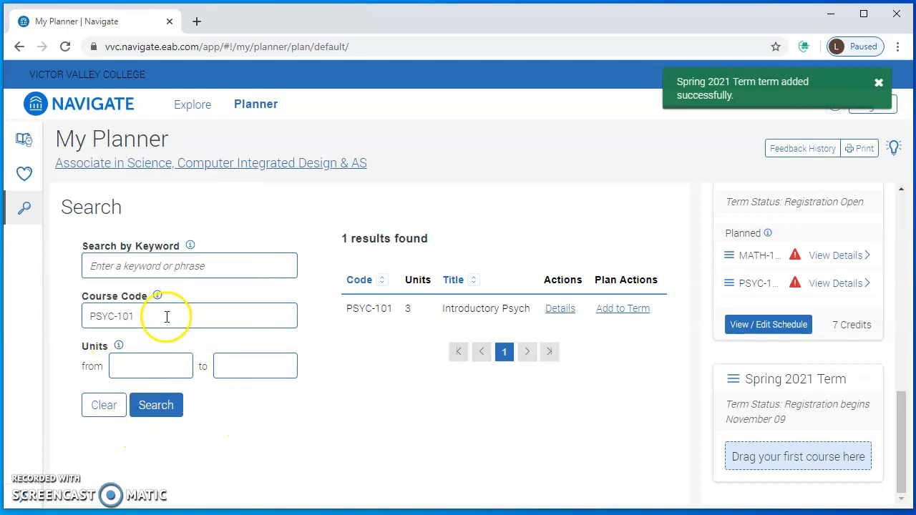
pyautogui.moveTo(164, 316); pyautogui.dragTo(37, 306)
pyautogui.press('BackSpace')
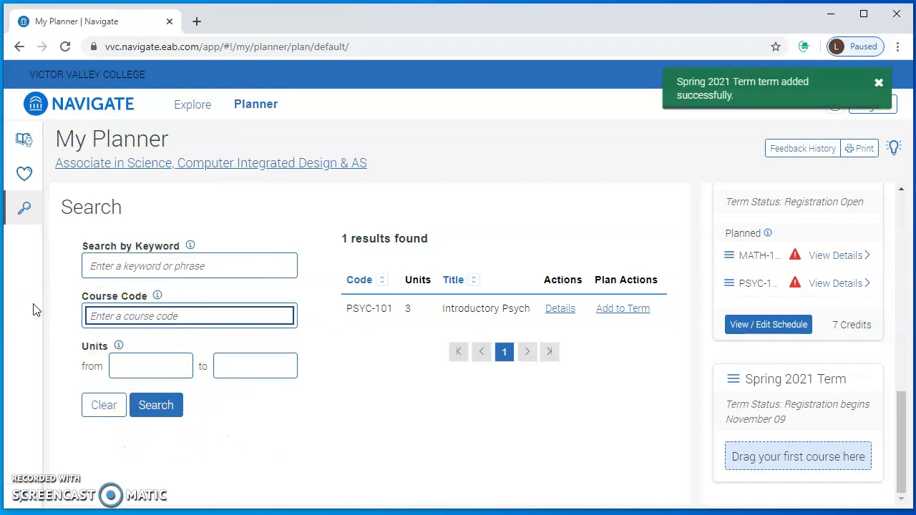
pyautogui.click(254, 266)
pyautogui.write('greece')
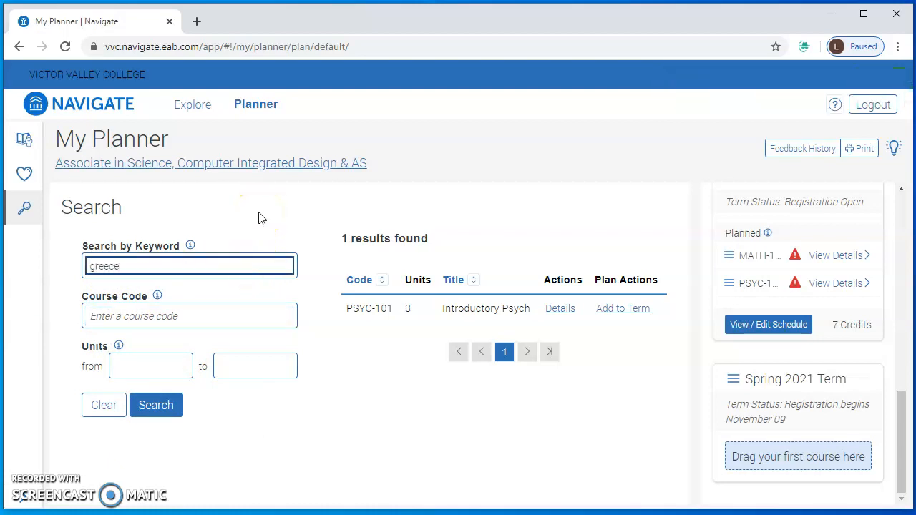
pyautogui.click(164, 412)
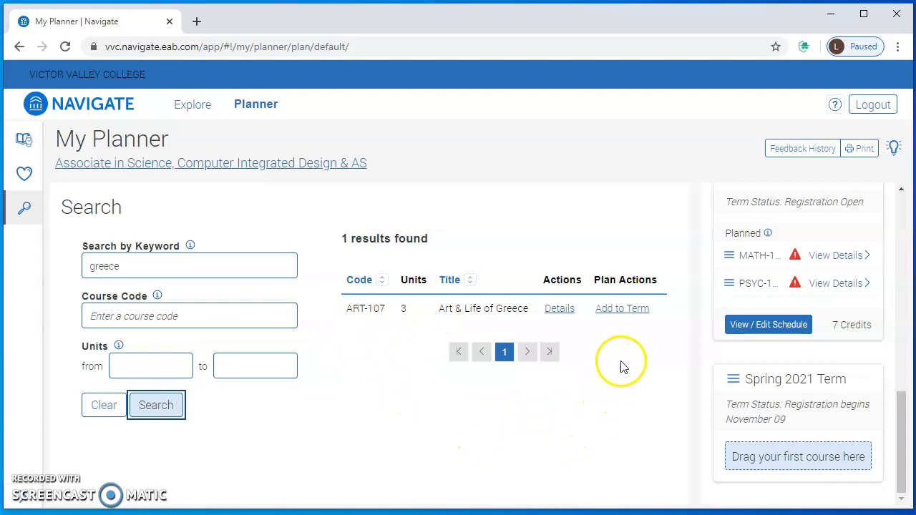
# Add ART-107 Art & Life of Greece to the Spring 2021 Term.
pyautogui.click(621, 311)
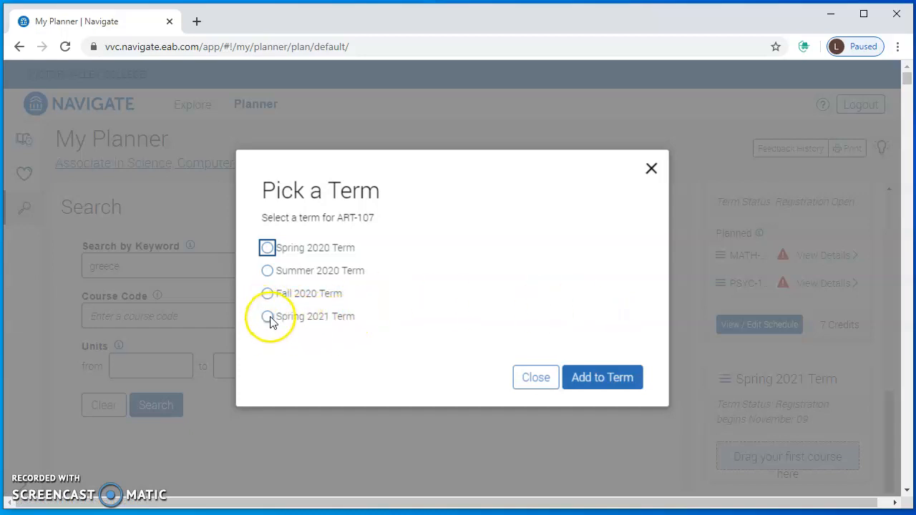
pyautogui.click(594, 382)
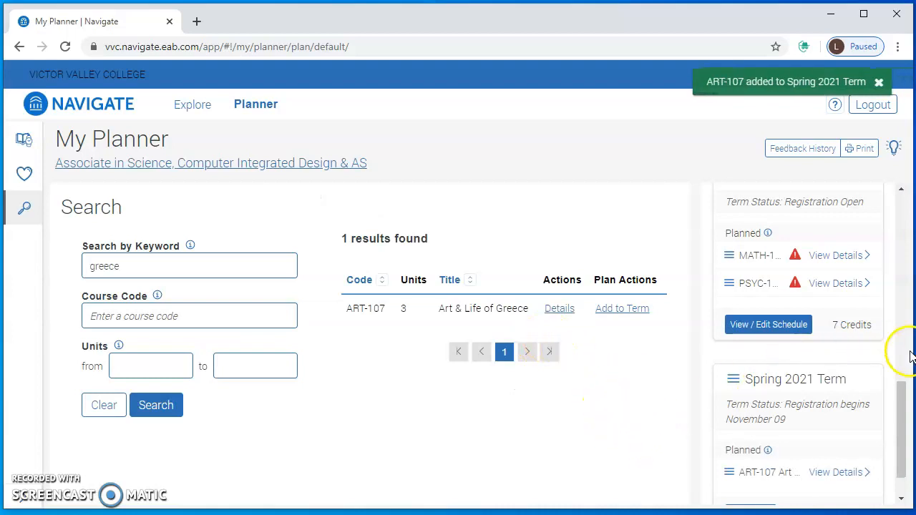
pyautogui.moveTo(900, 429)
pyautogui.mouseDown()
pyautogui.moveTo(901, 401)
pyautogui.moveTo(899, 424)
pyautogui.mouseUp()
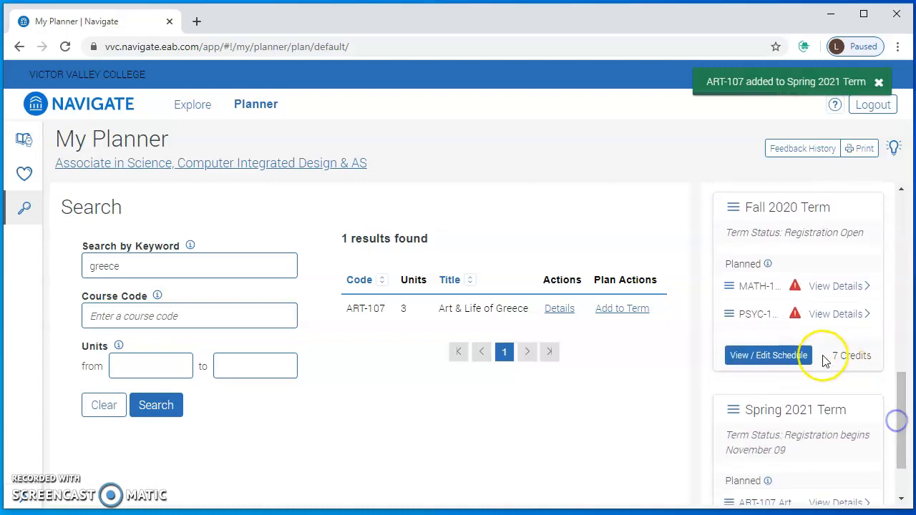
# Open the Fall 2020 Term schedule for editing, deferring the requisite fixes, and dismiss the Block Busy Time tip on the calendar.
pyautogui.moveTo(903, 418); pyautogui.dragTo(892, 340)
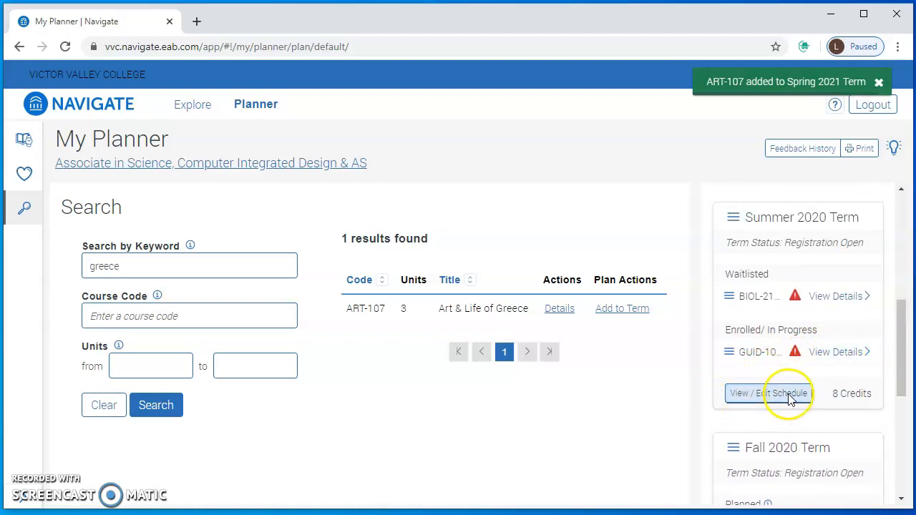
pyautogui.moveTo(895, 361); pyautogui.dragTo(903, 427)
pyautogui.click(791, 361)
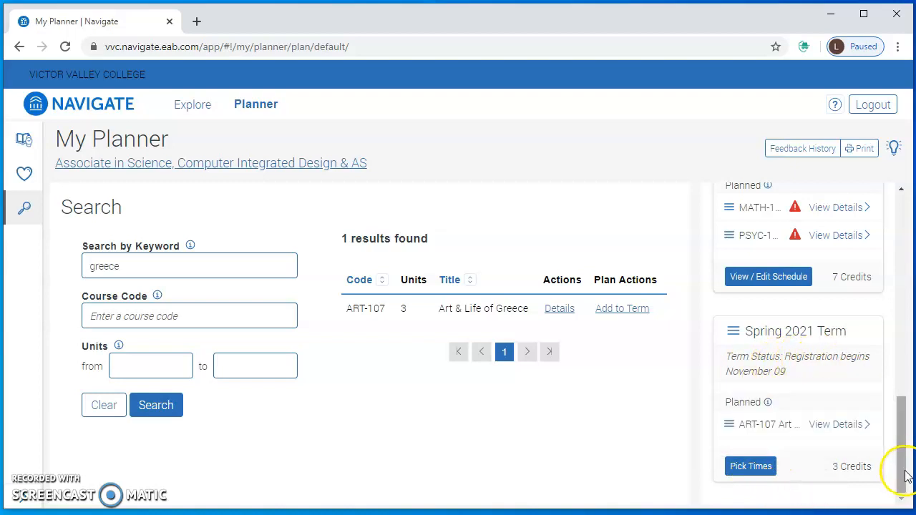
pyautogui.moveTo(901, 461); pyautogui.dragTo(900, 437)
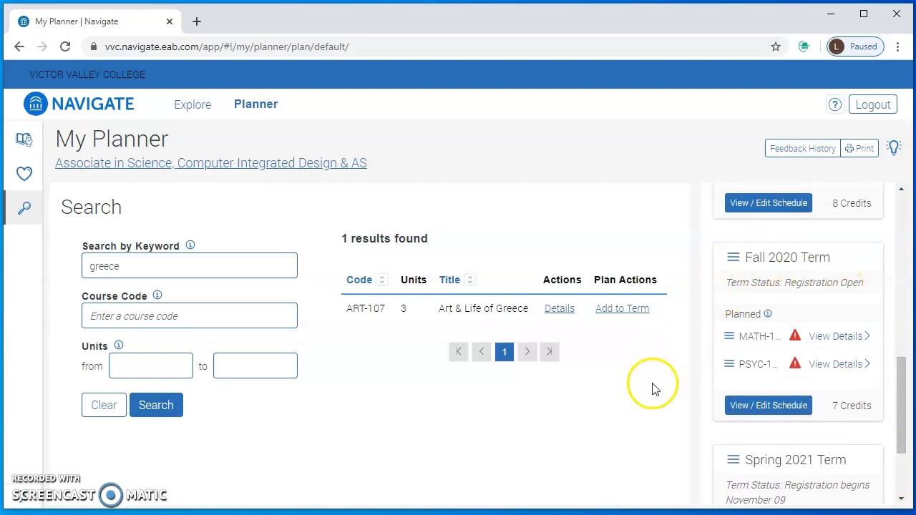
pyautogui.click(761, 406)
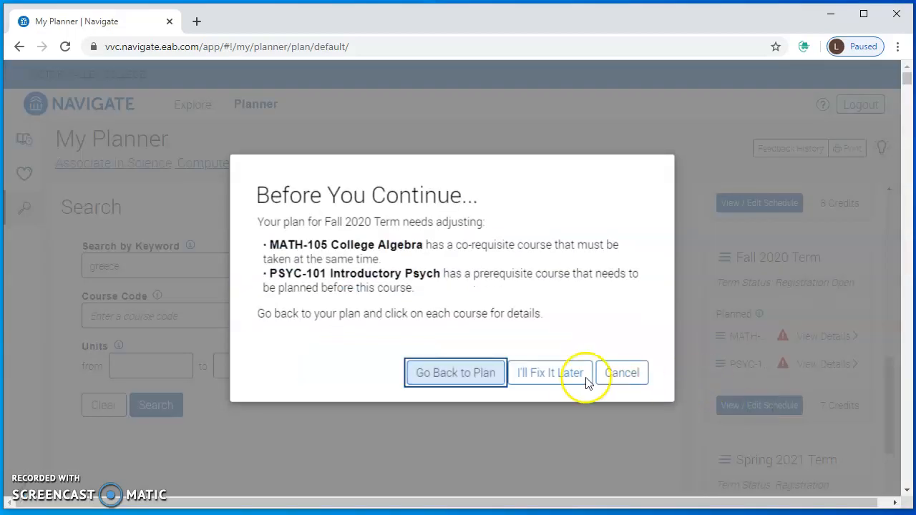
pyautogui.click(563, 378)
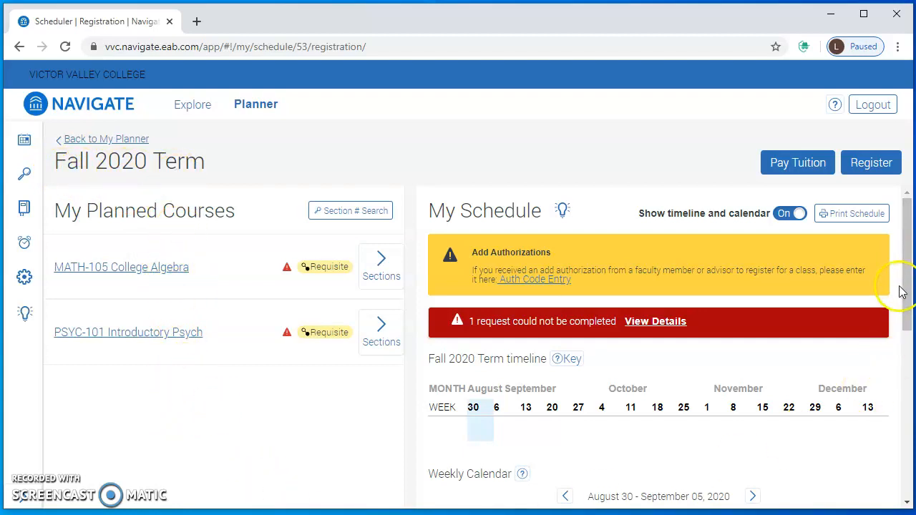
pyautogui.moveTo(905, 281); pyautogui.dragTo(907, 445)
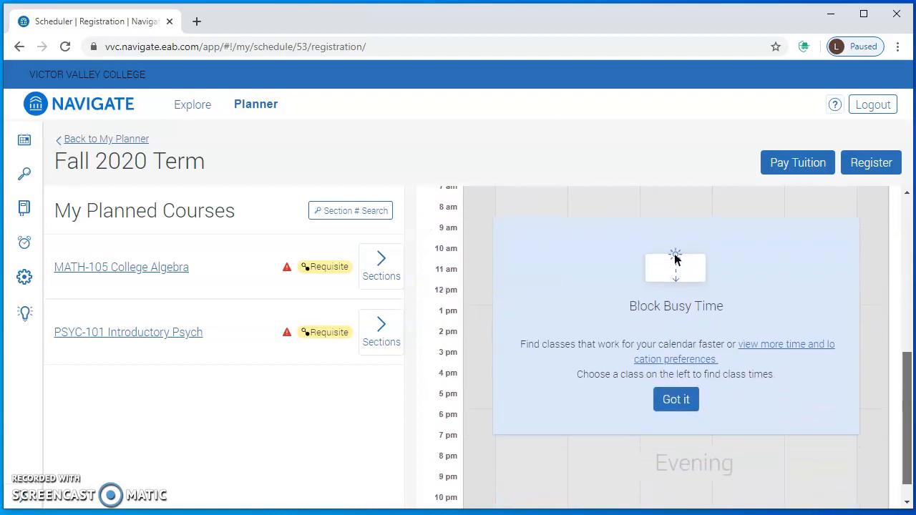
pyautogui.click(675, 398)
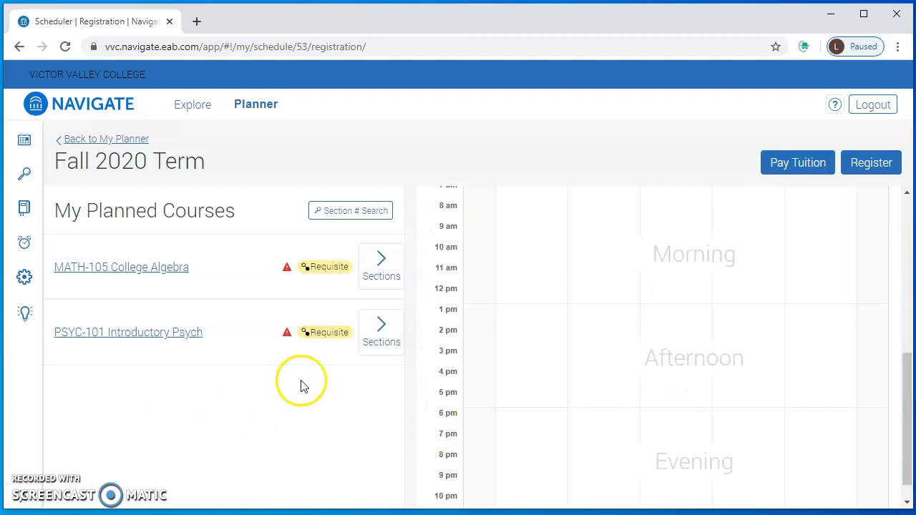
# Open the sections of MATH-105 College Algebra and review the available Main Campus section times.
pyautogui.click(380, 266)
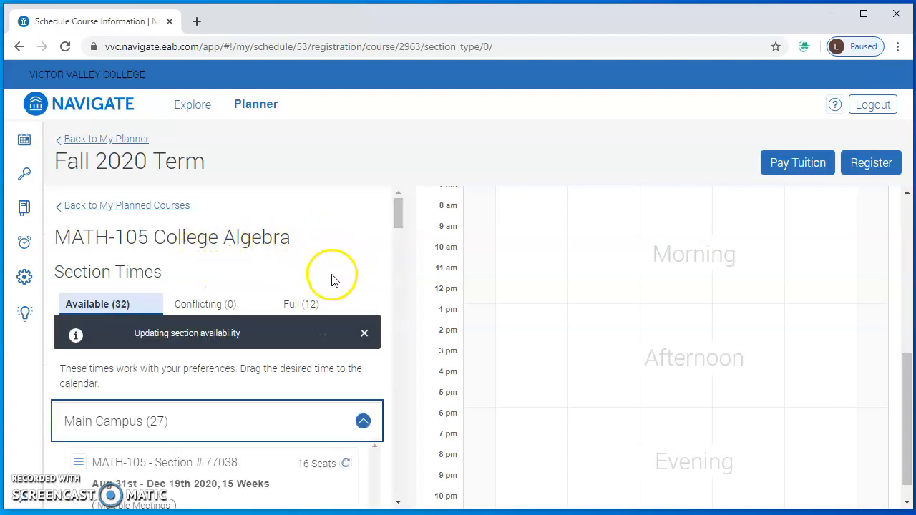
pyautogui.scroll(-3, 332, 279)
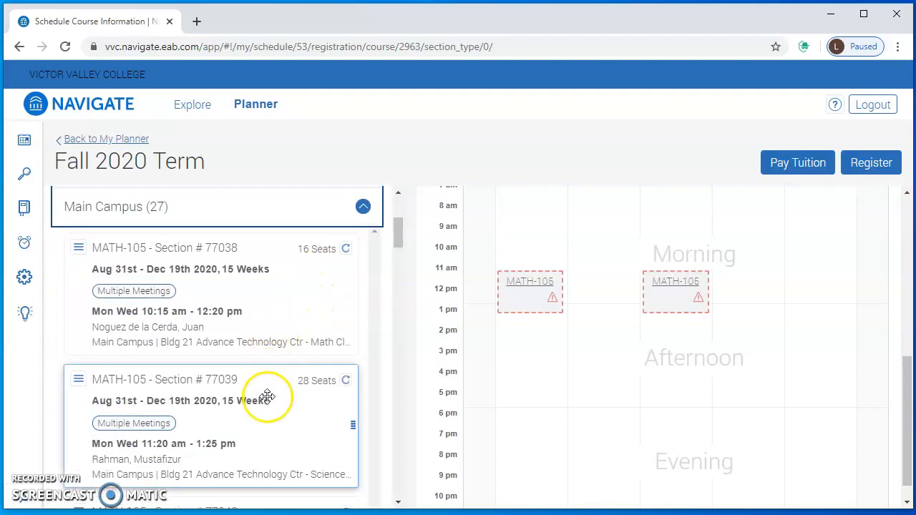
pyautogui.scroll(-2, 265, 404)
pyautogui.scroll(-5, 268, 414)
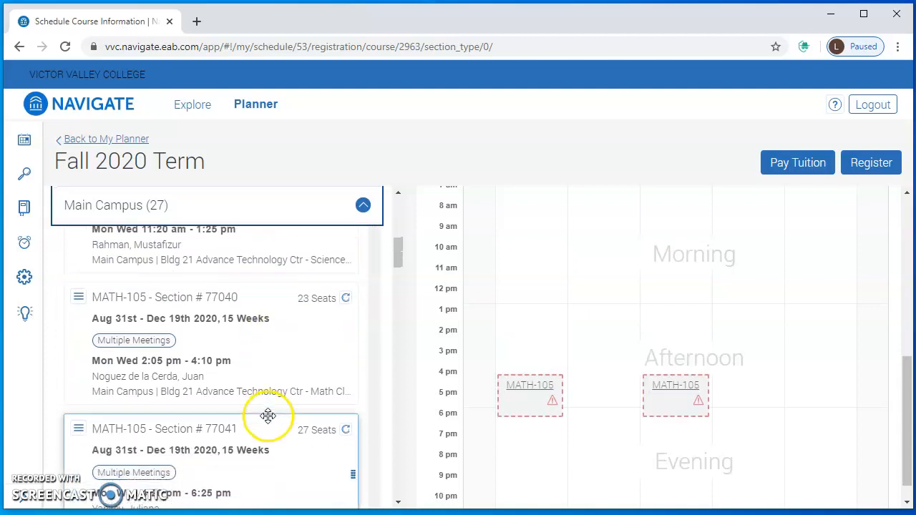
pyautogui.scroll(-1, 266, 436)
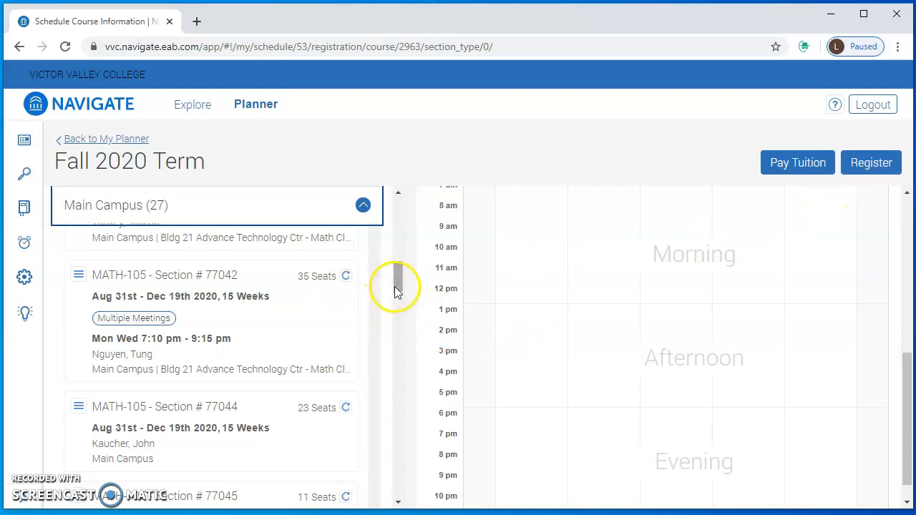
pyautogui.moveTo(395, 282); pyautogui.dragTo(394, 207)
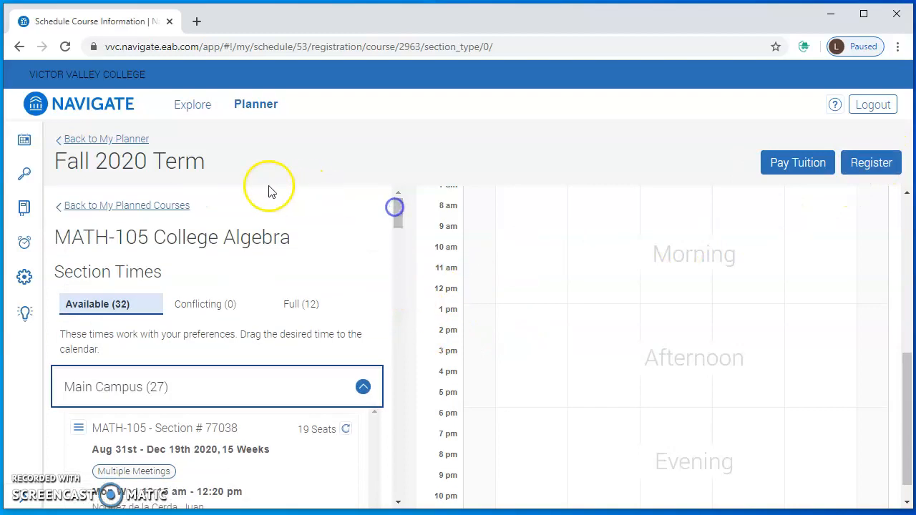
# Return to the planner, search courses by the keyword "first year experience" and add GUID-101 First Year Experience to the Fall 2020 Term.
pyautogui.click(100, 206)
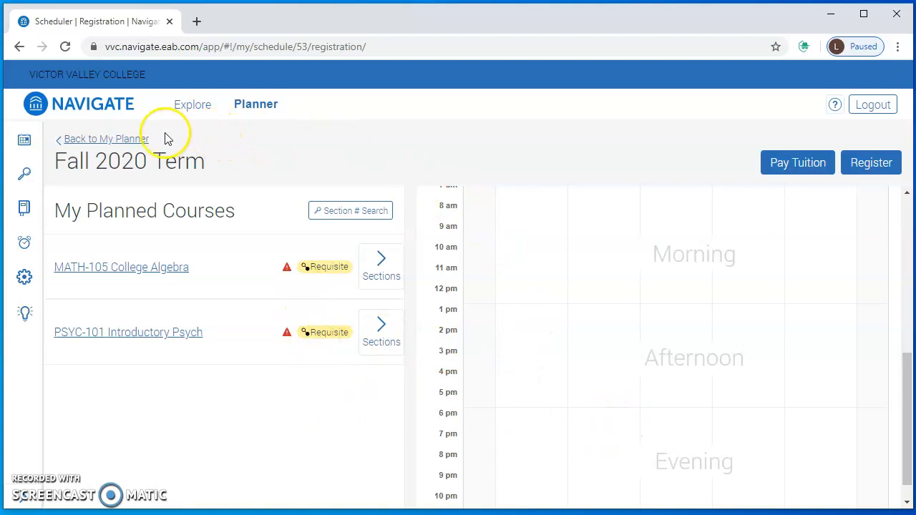
pyautogui.click(97, 142)
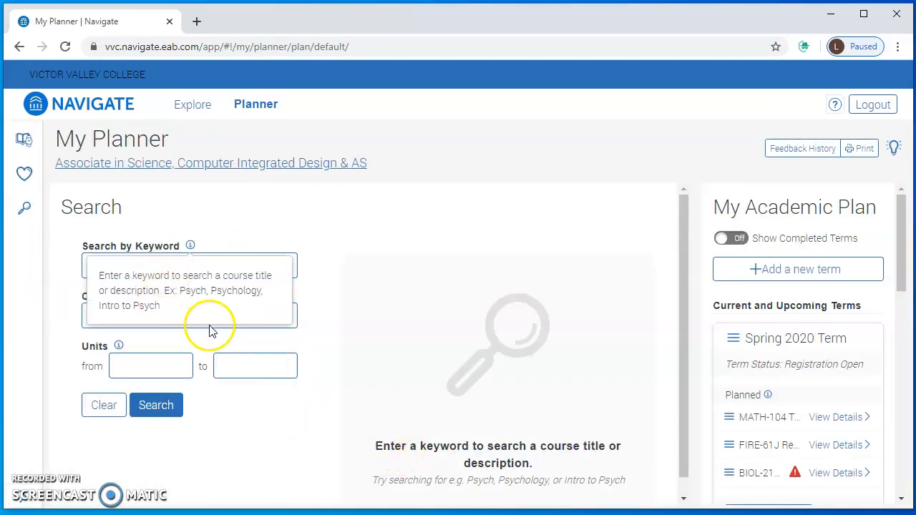
pyautogui.click(238, 264)
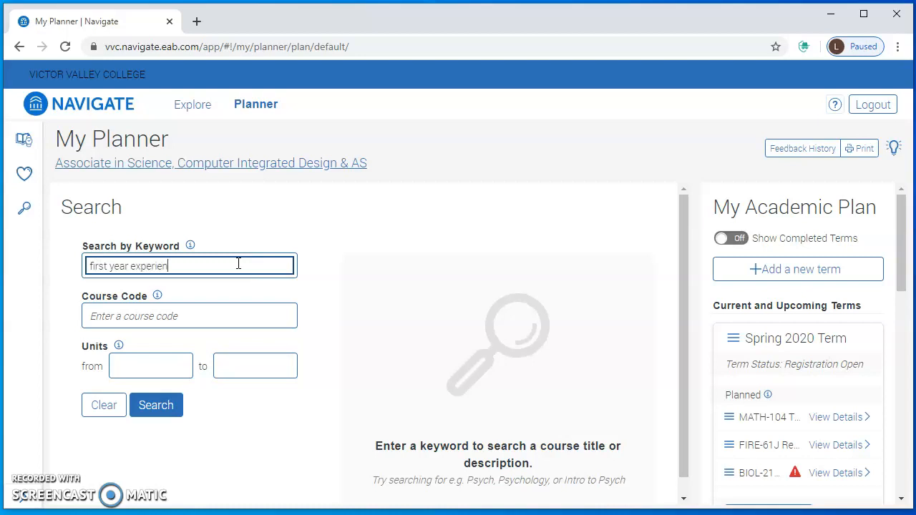
pyautogui.click(154, 405)
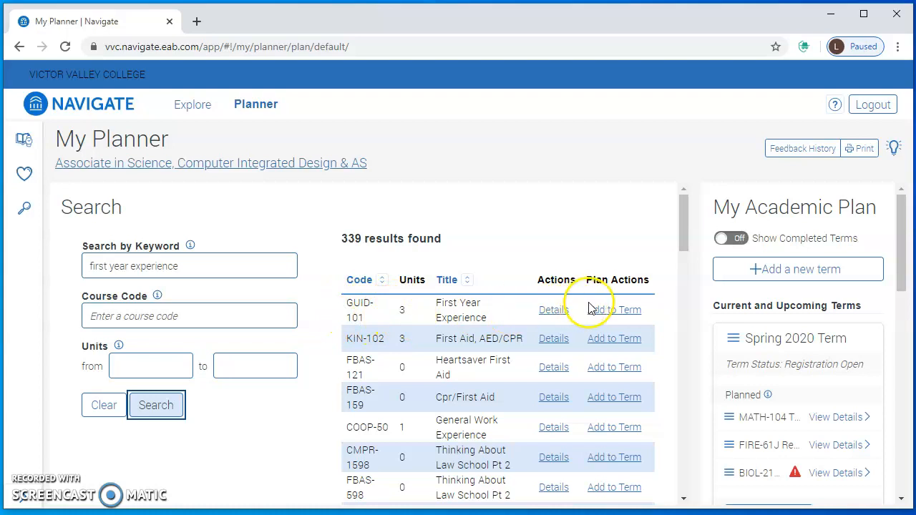
pyautogui.click(622, 314)
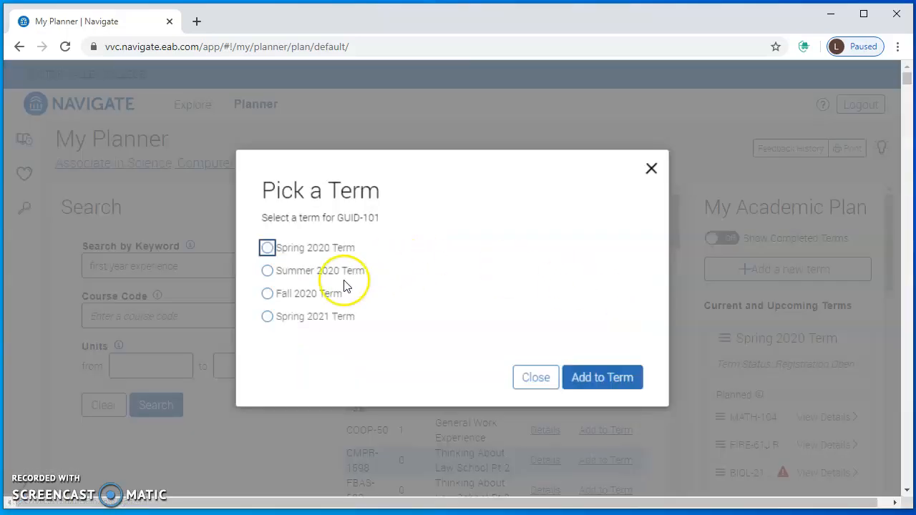
pyautogui.click(588, 375)
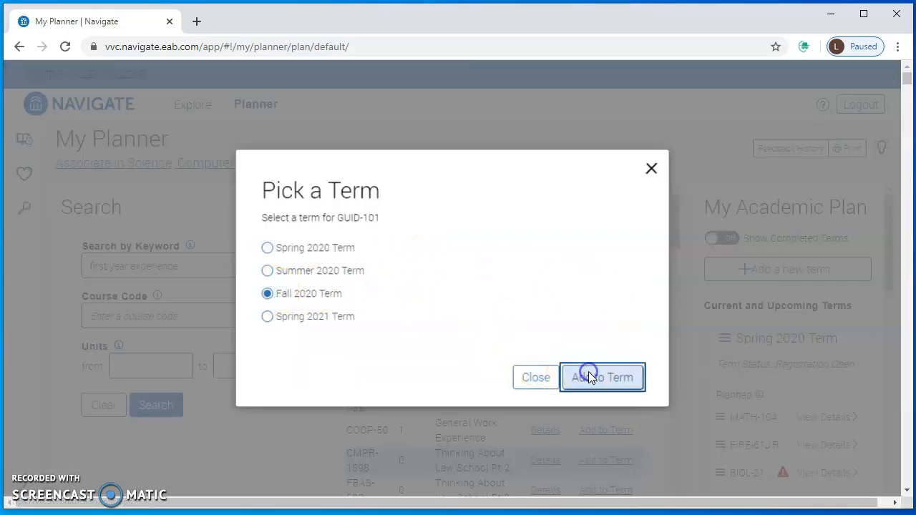
# Open the Fall 2020 Term schedule, deferring the requisite fixes, and review the available Main Campus section times of GUID-101 First Year Experience.
pyautogui.moveTo(901, 206); pyautogui.dragTo(908, 386)
pyautogui.click(759, 382)
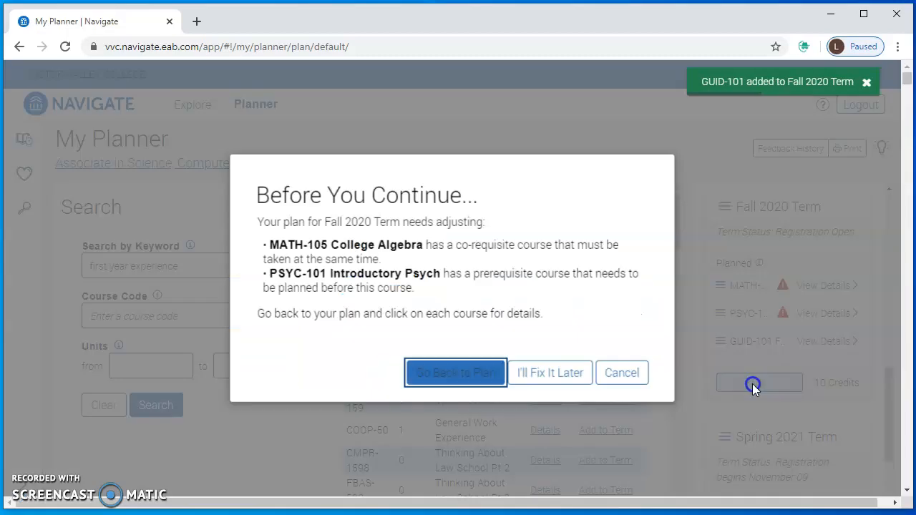
pyautogui.click(551, 371)
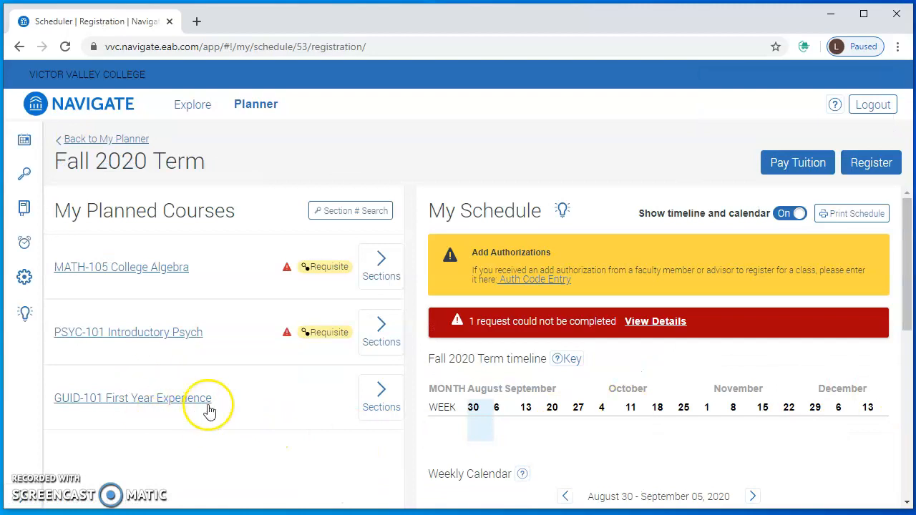
pyautogui.click(375, 393)
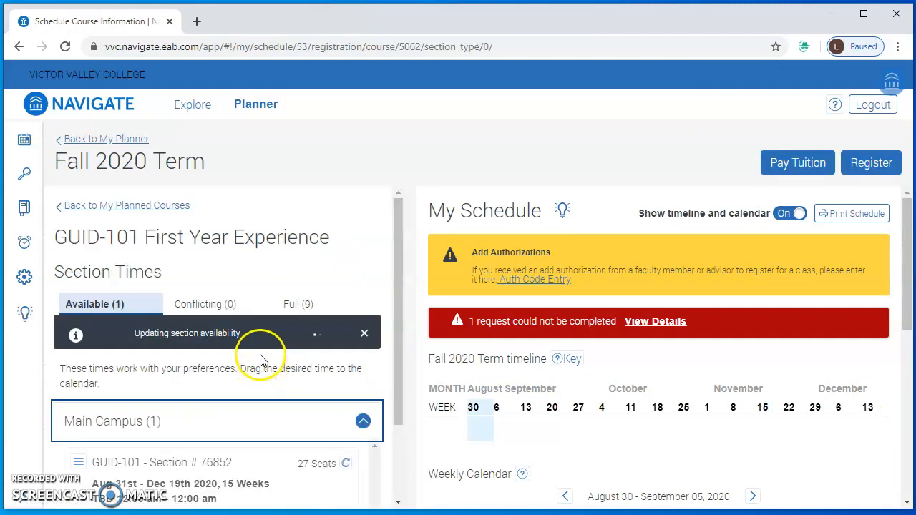
pyautogui.scroll(-2, 199, 386)
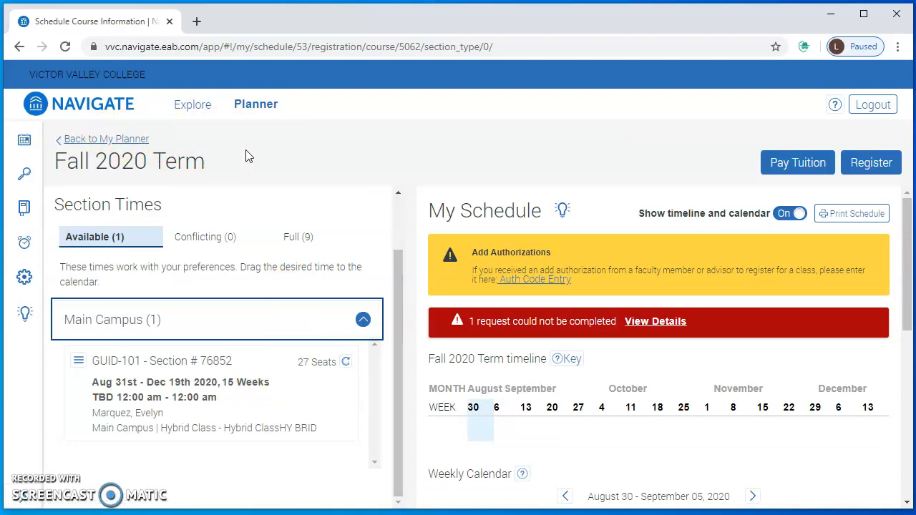
# Return to the planner and move PSYC-101 from the Fall 2020 Term to the Spring 2021 Term.
pyautogui.click(103, 141)
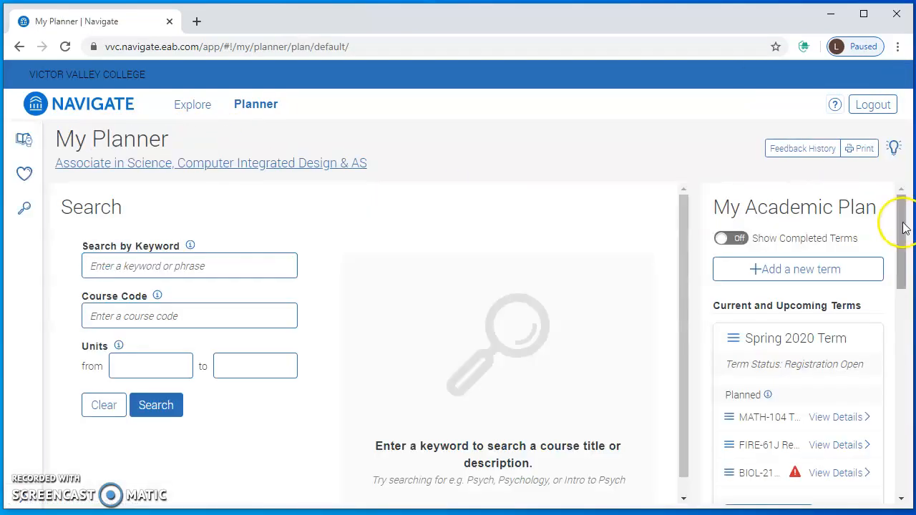
pyautogui.moveTo(900, 215); pyautogui.dragTo(910, 409)
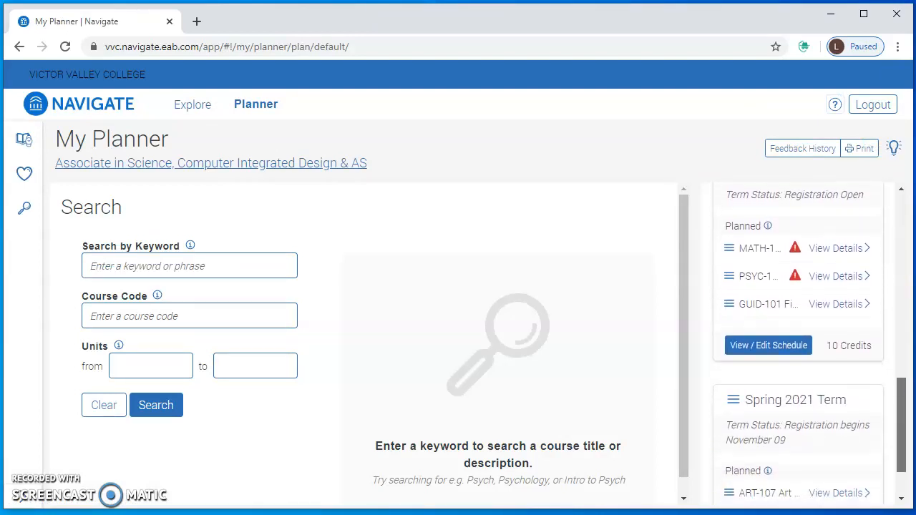
pyautogui.click(727, 277)
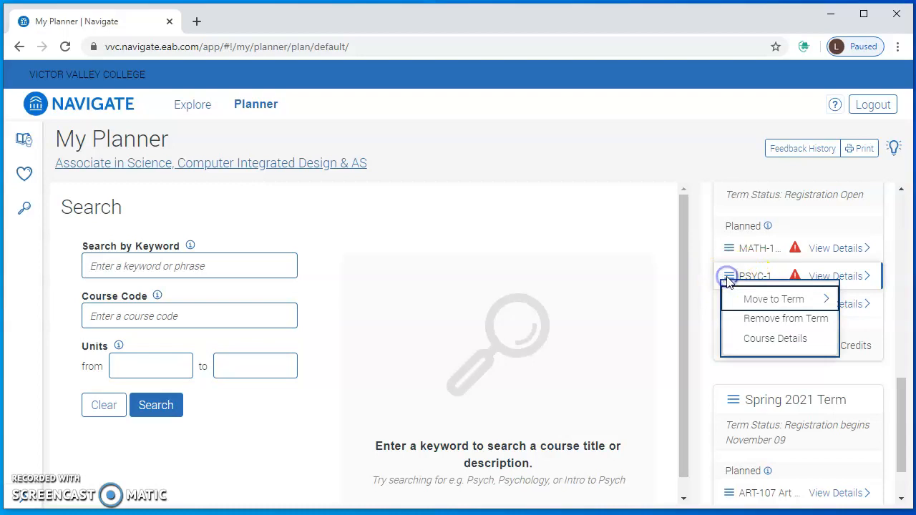
pyautogui.click(770, 301)
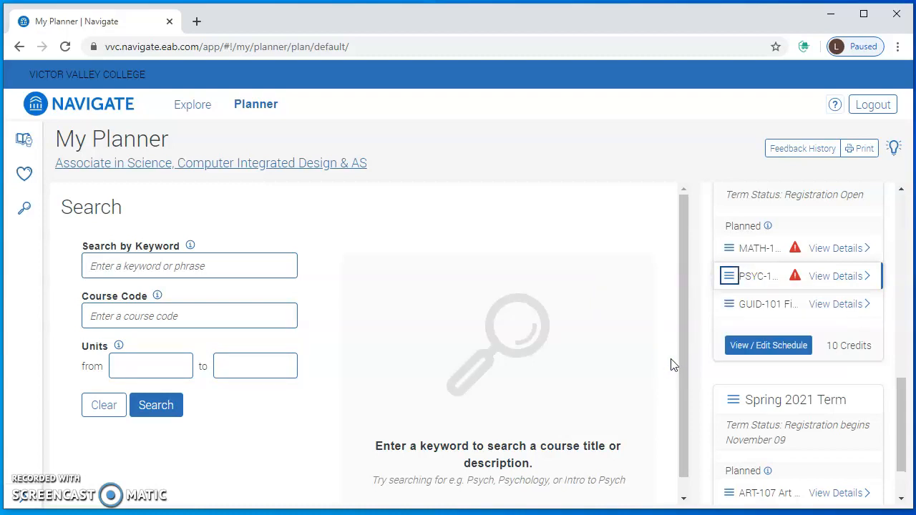
# Remove PSYC-101 from the Spring 2021 Term and check when that term's registration begins.
pyautogui.moveTo(903, 412)
pyautogui.mouseDown()
pyautogui.moveTo(899, 438)
pyautogui.moveTo(899, 417)
pyautogui.moveTo(899, 428)
pyautogui.mouseUp()
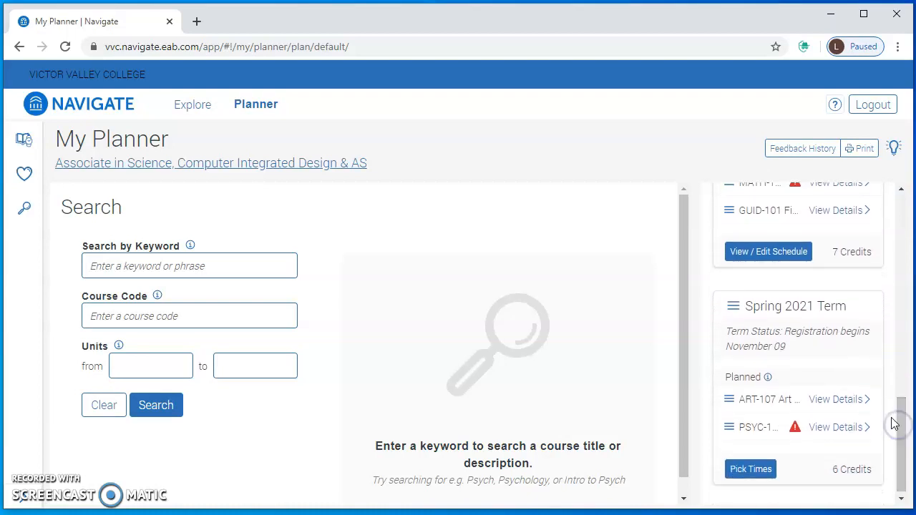
pyautogui.click(728, 429)
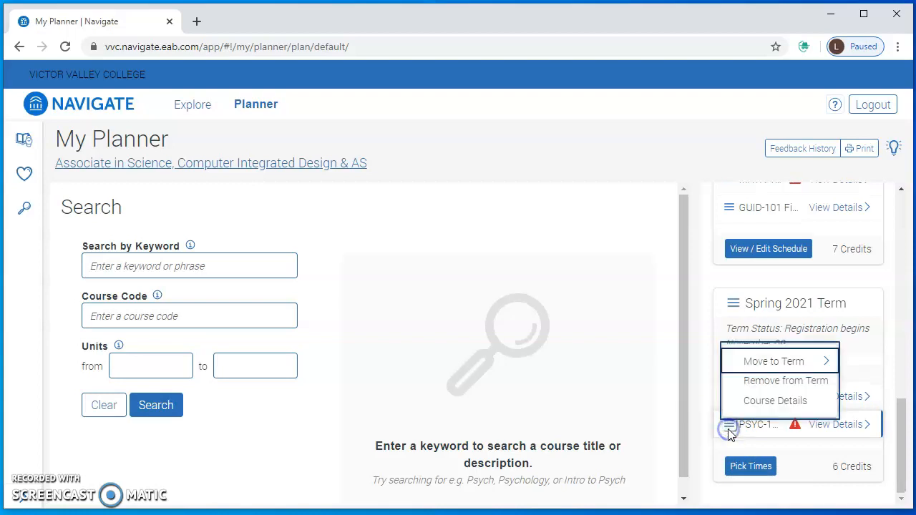
pyautogui.click(787, 384)
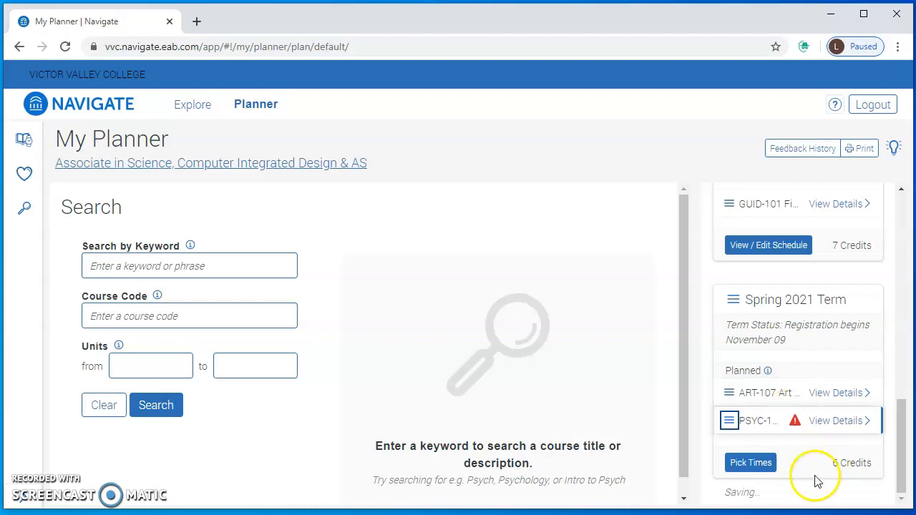
pyautogui.moveTo(726, 375)
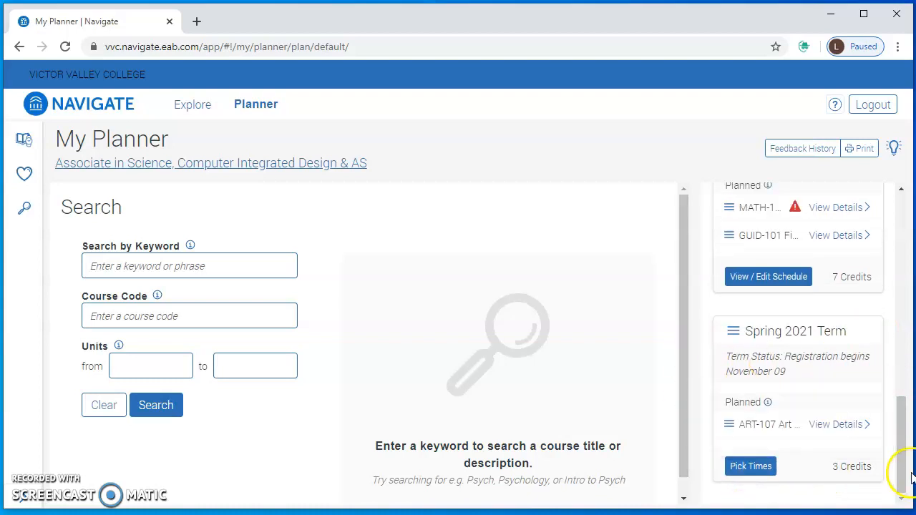
pyautogui.moveTo(902, 482); pyautogui.dragTo(901, 476)
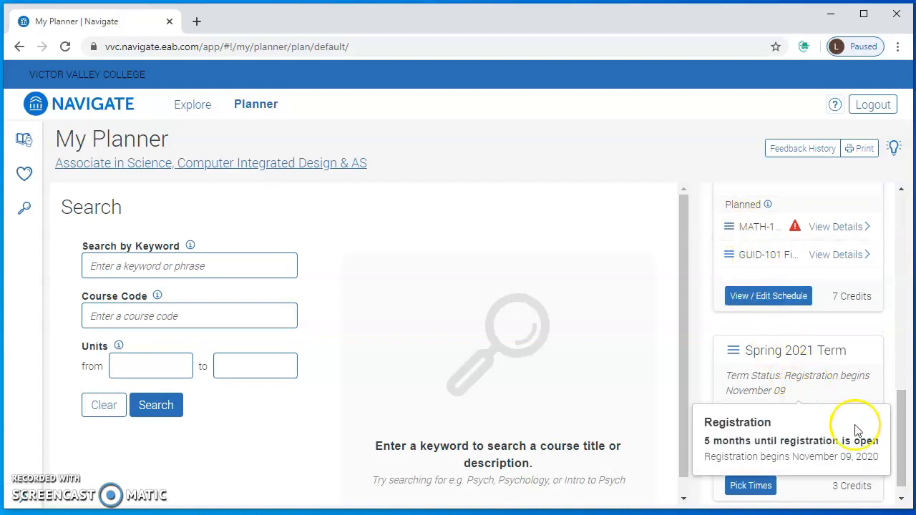
# Open the Summer 2020 Term schedule for editing and show the available actions for the waitlisted BIOL-211 Human Anatomy course.
pyautogui.moveTo(901, 452); pyautogui.dragTo(887, 355)
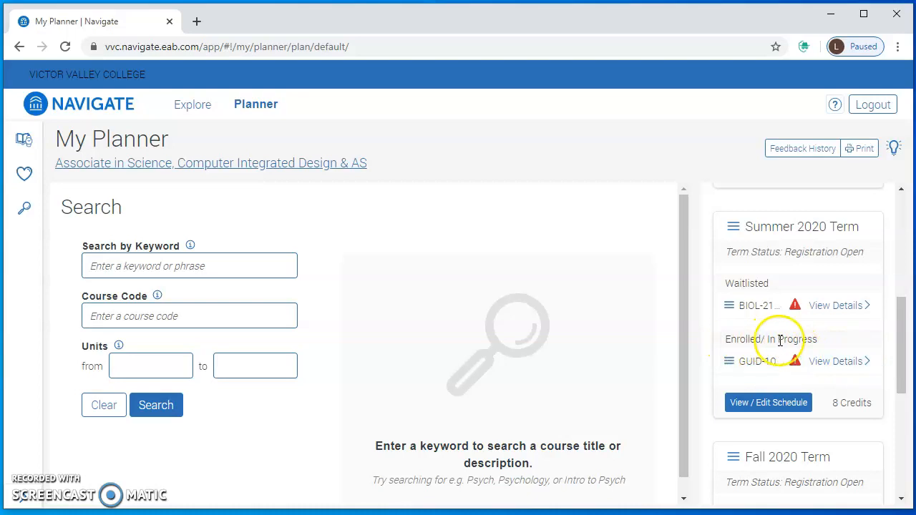
pyautogui.click(760, 401)
pyautogui.click(578, 382)
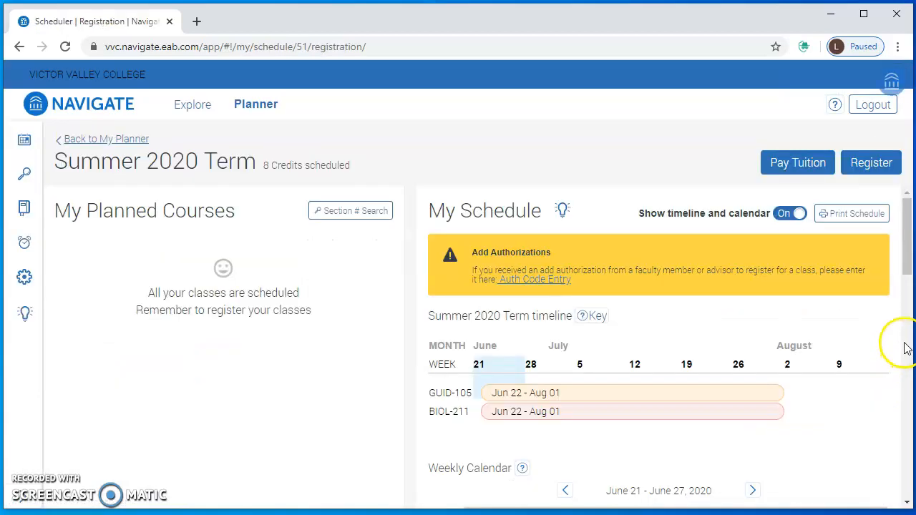
pyautogui.moveTo(908, 260); pyautogui.dragTo(910, 435)
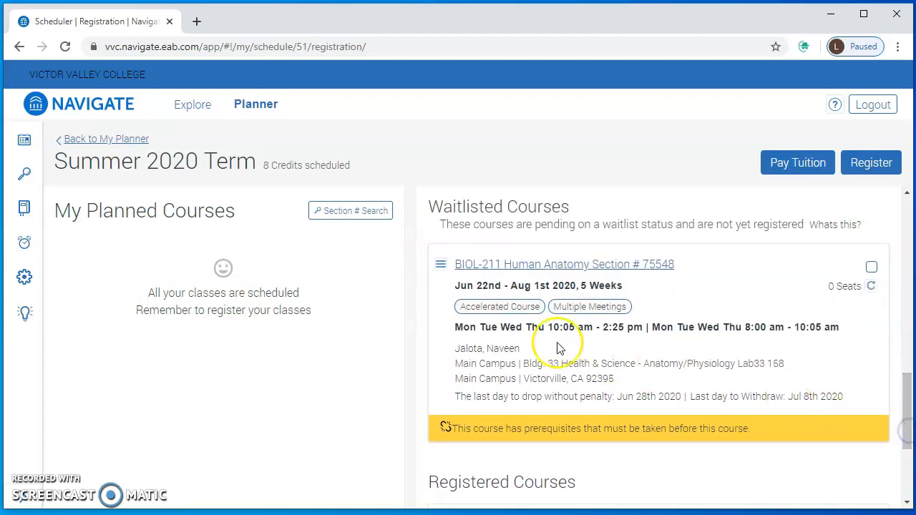
pyautogui.click(440, 266)
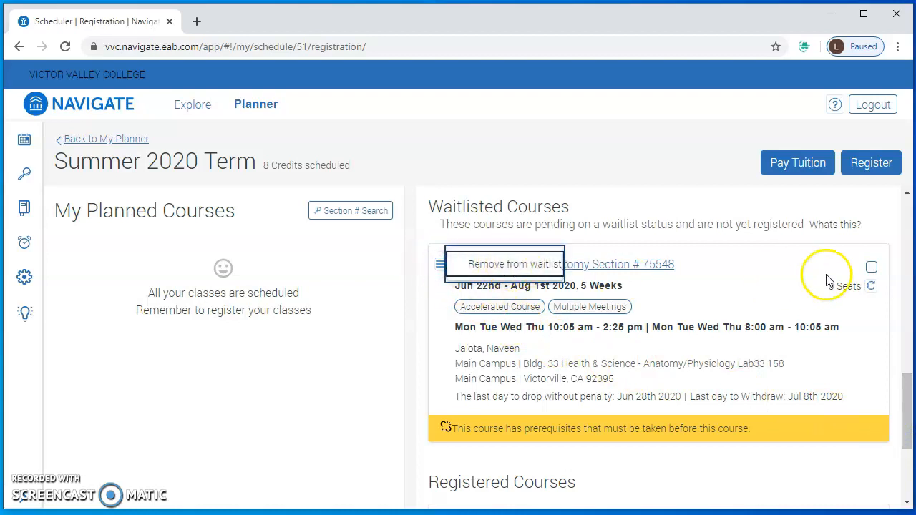
# Show the available actions for the registered GUID-105 Personal & Career Success course, and return to the planner.
pyautogui.moveTo(910, 391); pyautogui.dragTo(910, 437)
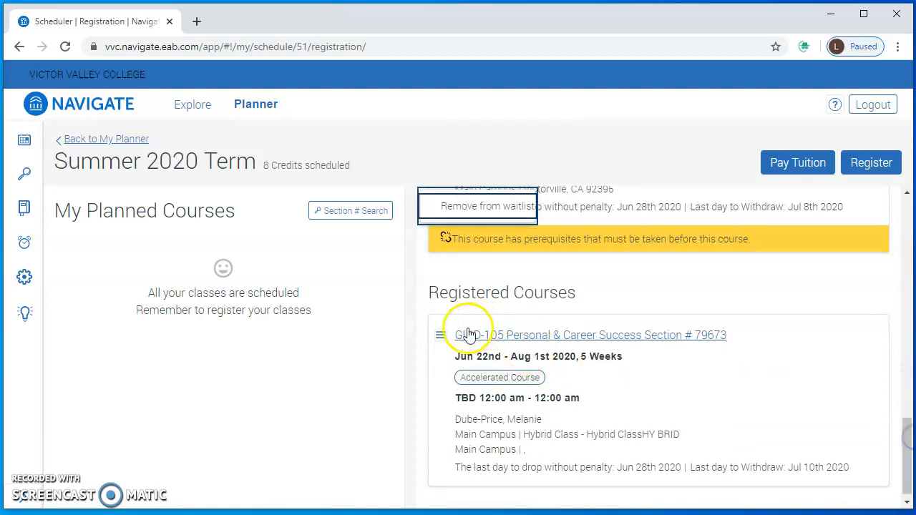
pyautogui.scroll(4, 441, 336)
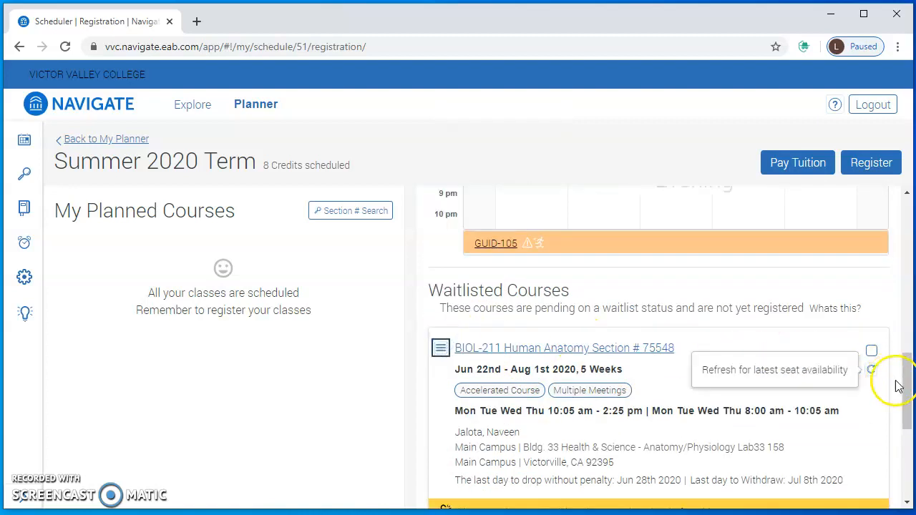
pyautogui.moveTo(898, 387); pyautogui.dragTo(903, 422)
pyautogui.click(440, 347)
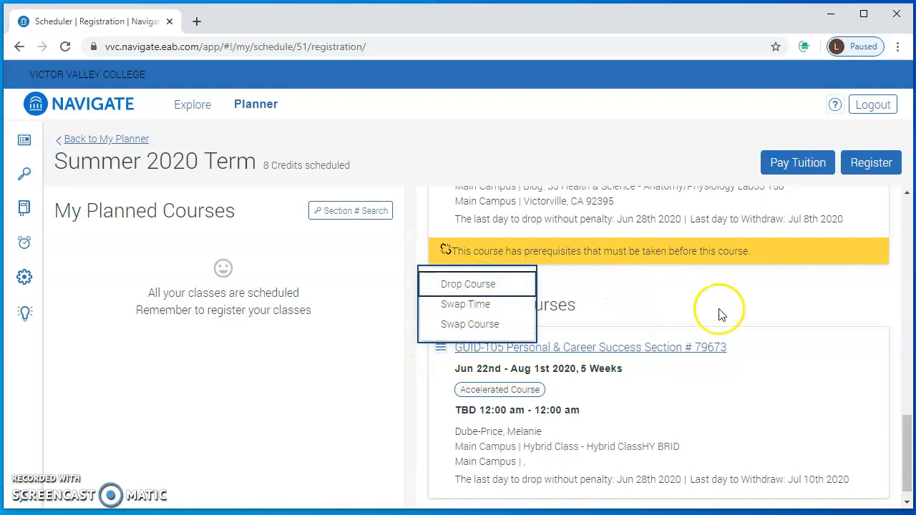
pyautogui.moveTo(903, 447); pyautogui.dragTo(908, 224)
pyautogui.click(112, 141)
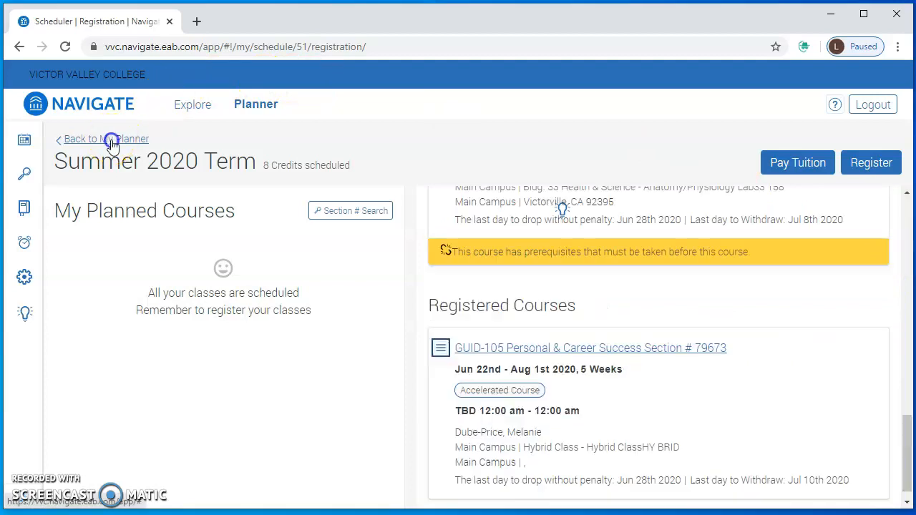